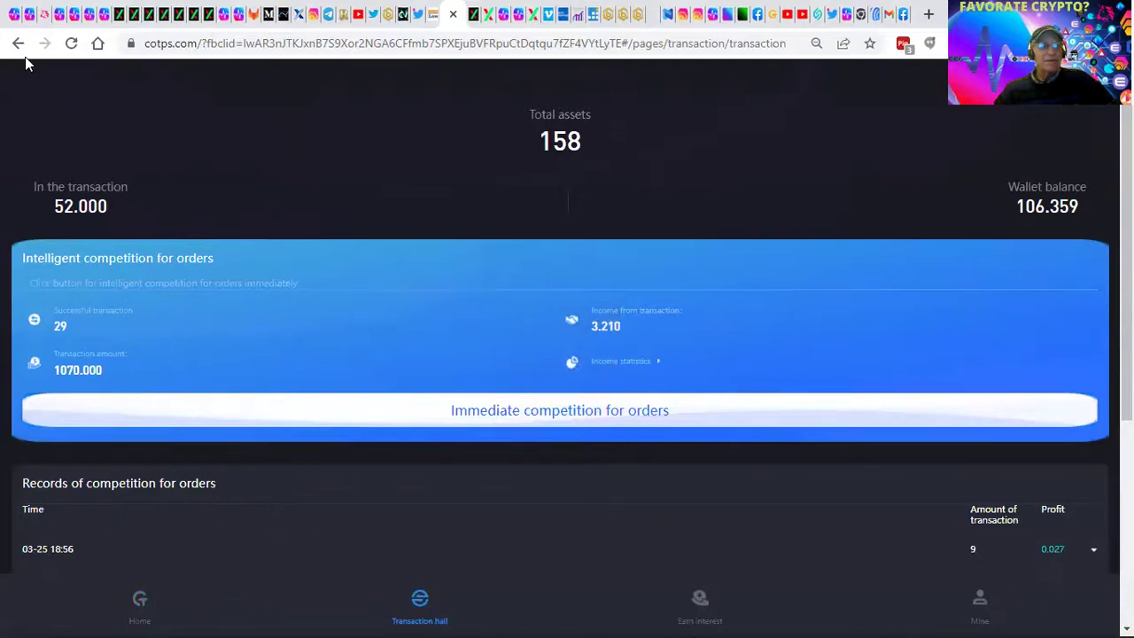
left_click(72, 44)
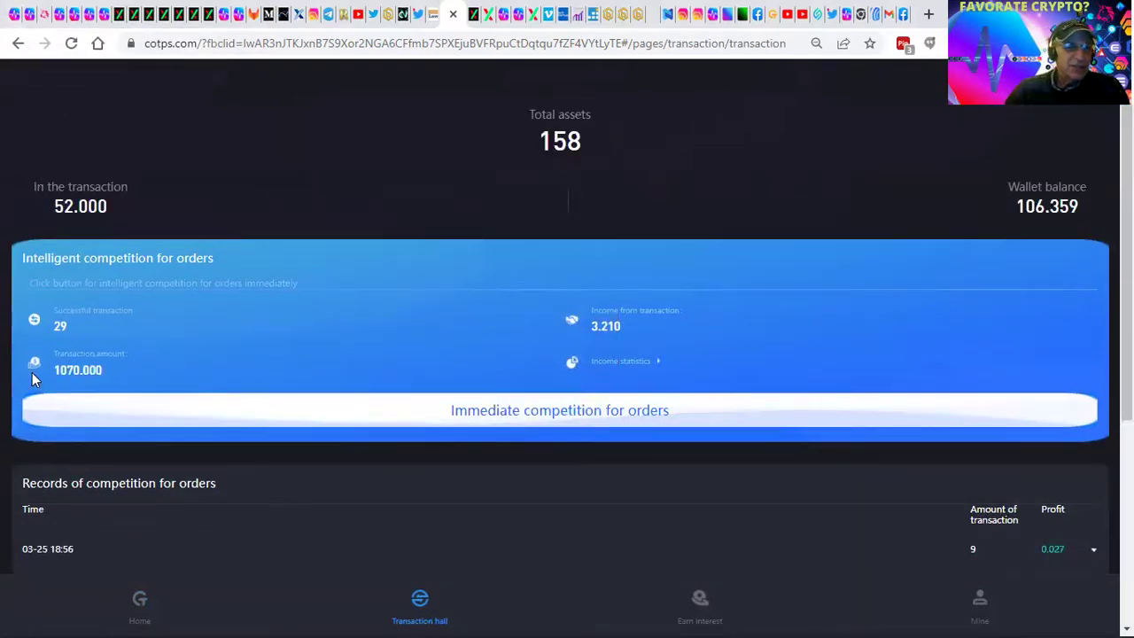
scroll(89, 506, "down", 4)
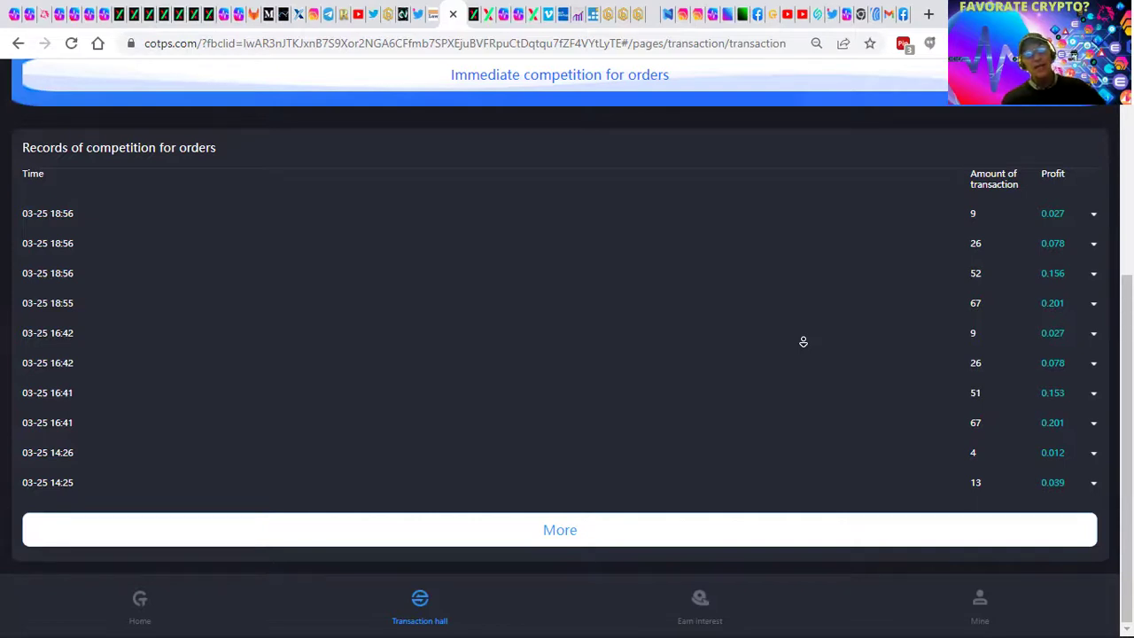
scroll(792, 294, "up", 4)
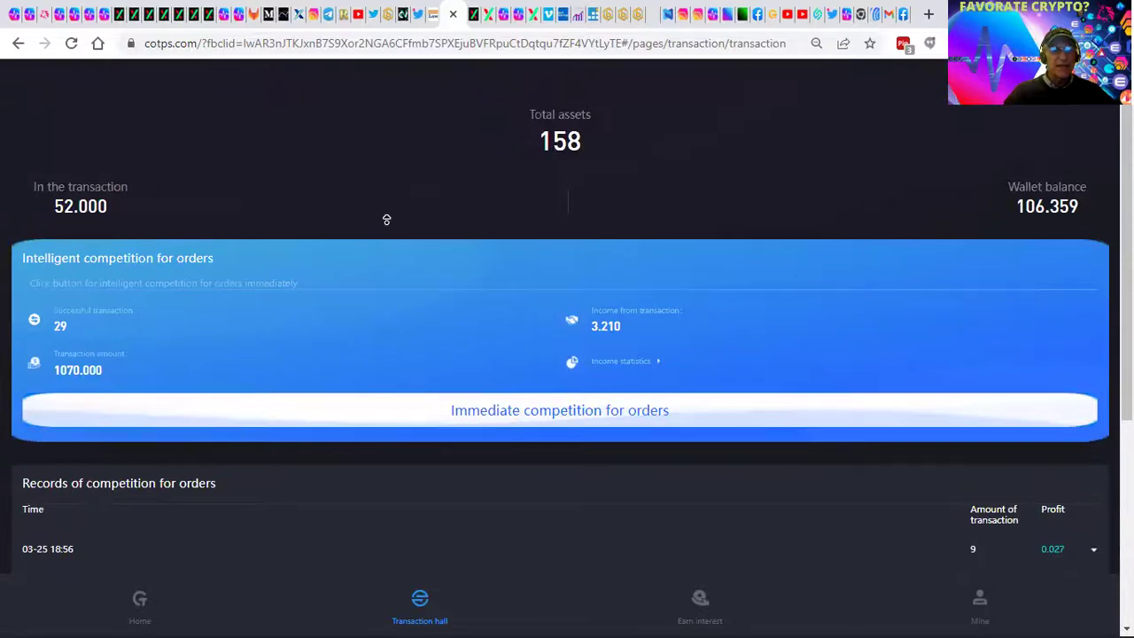
scroll(436, 405, "down", 4)
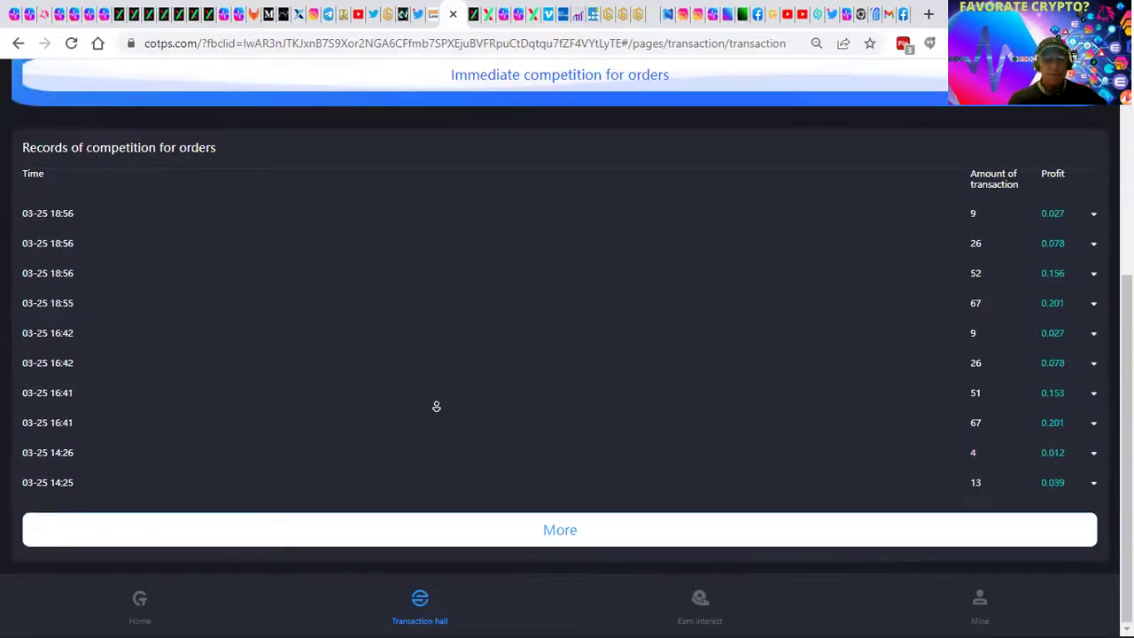
scroll(449, 381, "up", 4)
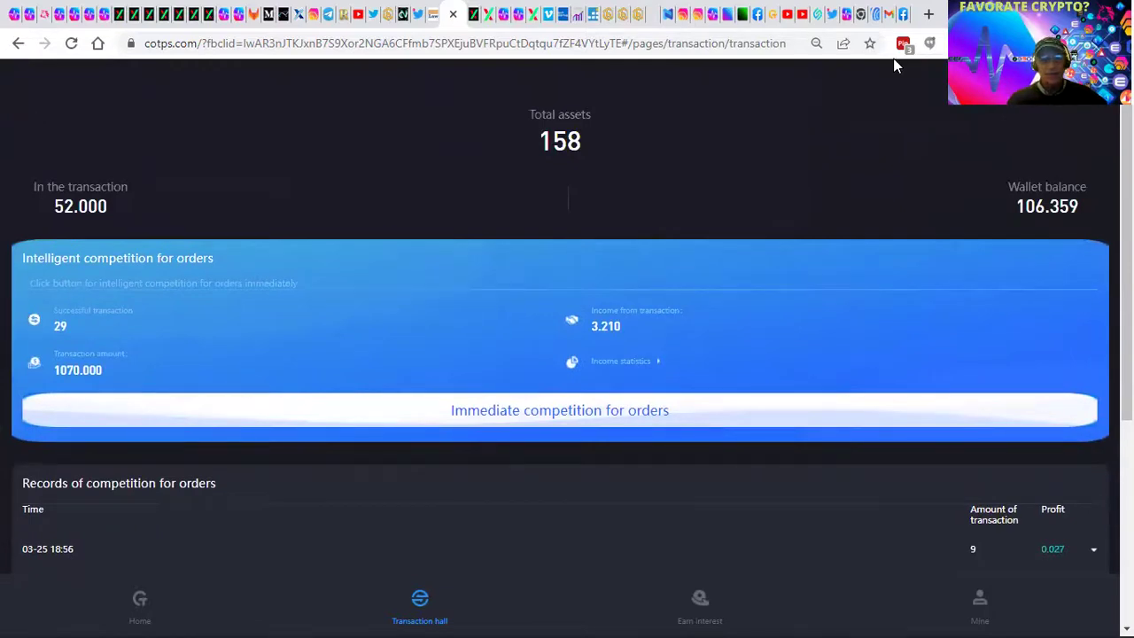
In Facebook, close two Messenger chats and the photo viewer to return to the Cryptopreneurs group
left_click(757, 19)
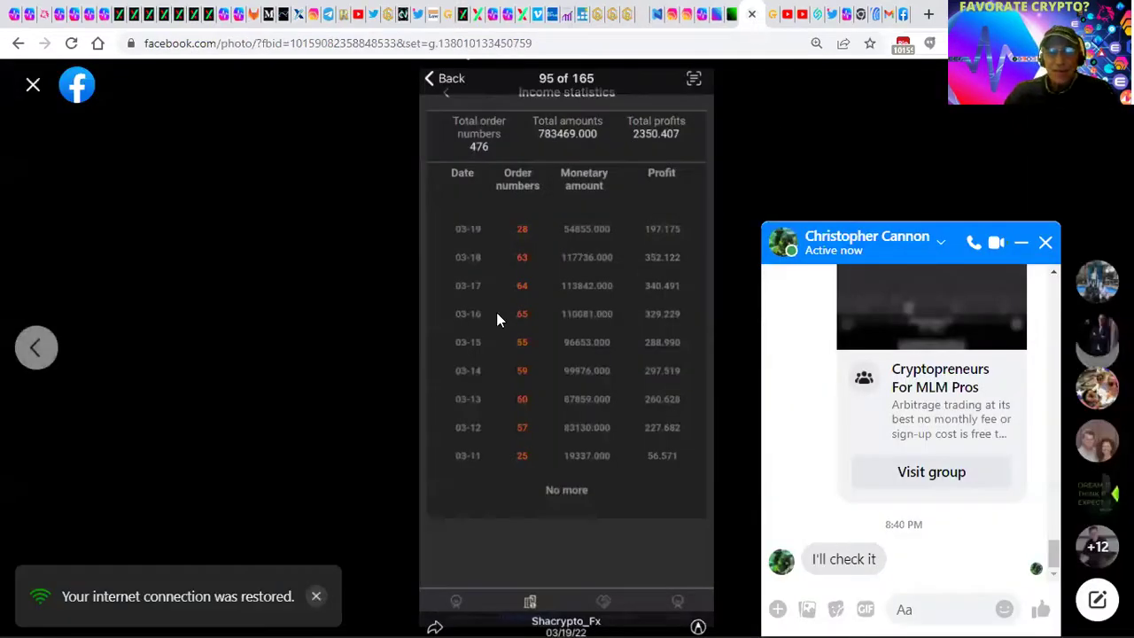
left_click(1045, 244)
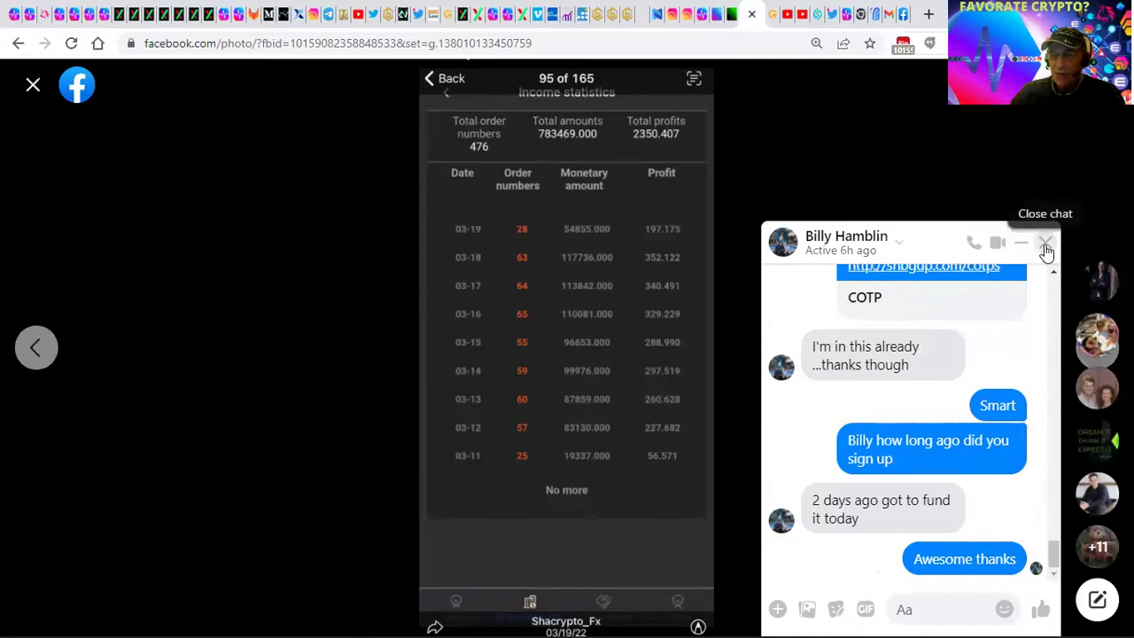
left_click(1046, 251)
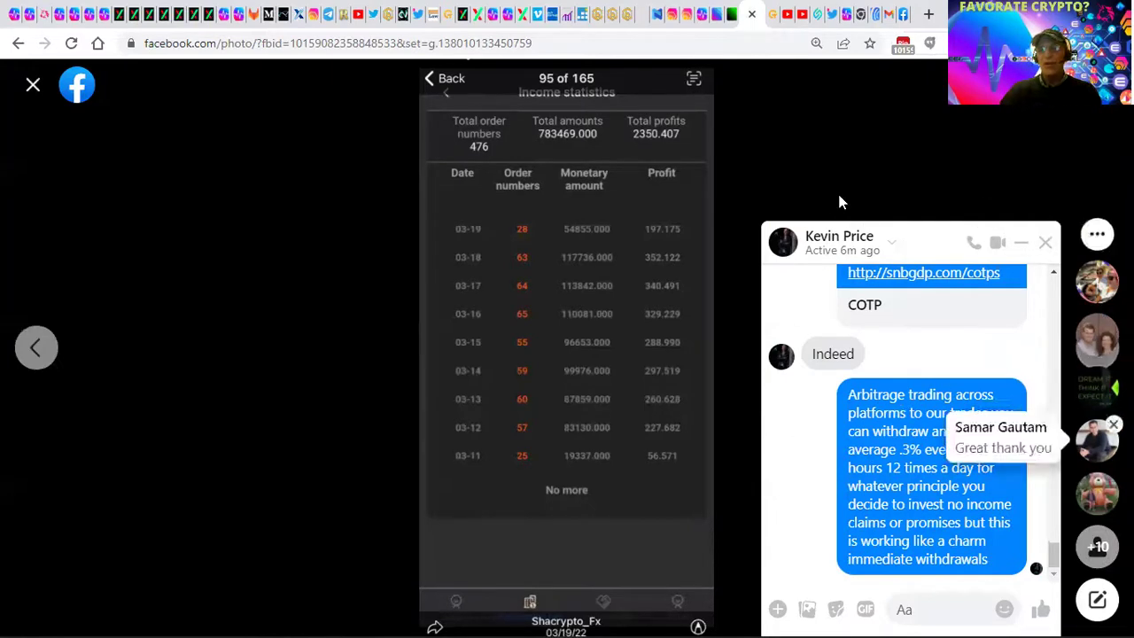
left_click(754, 133)
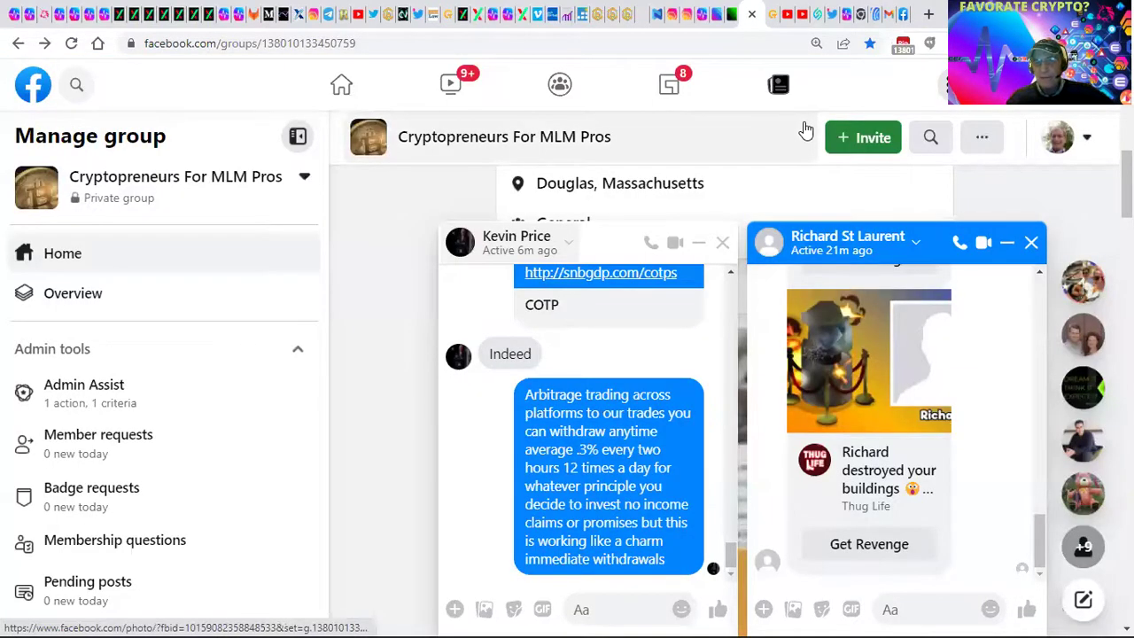
Close the last two remaining Facebook chat windows
left_click(1030, 242)
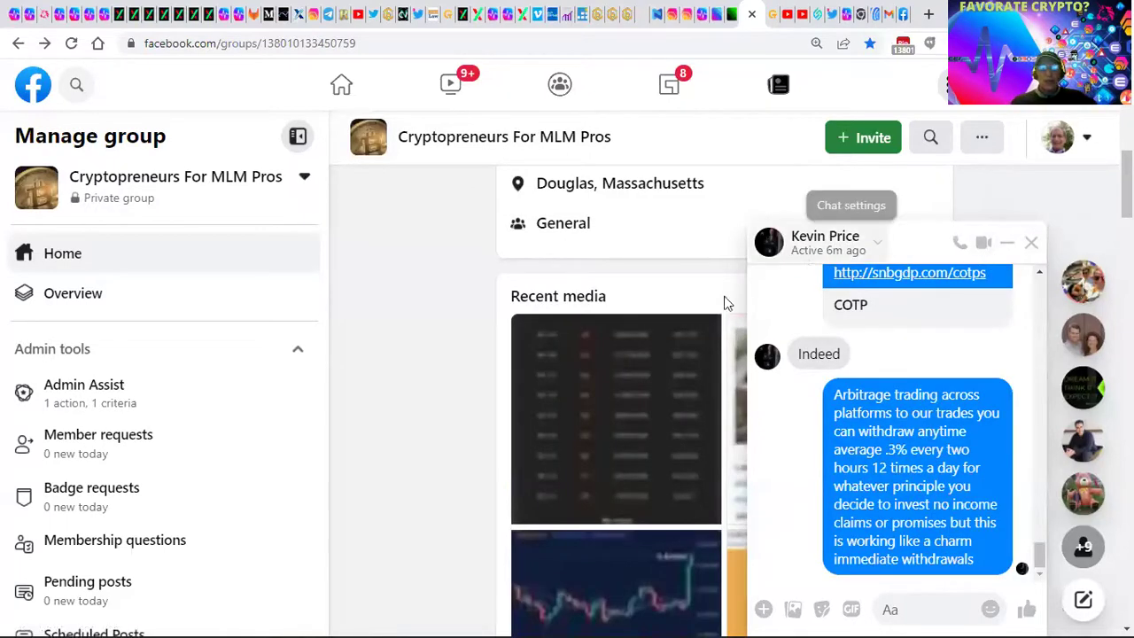
scroll(632, 473, "down", 3)
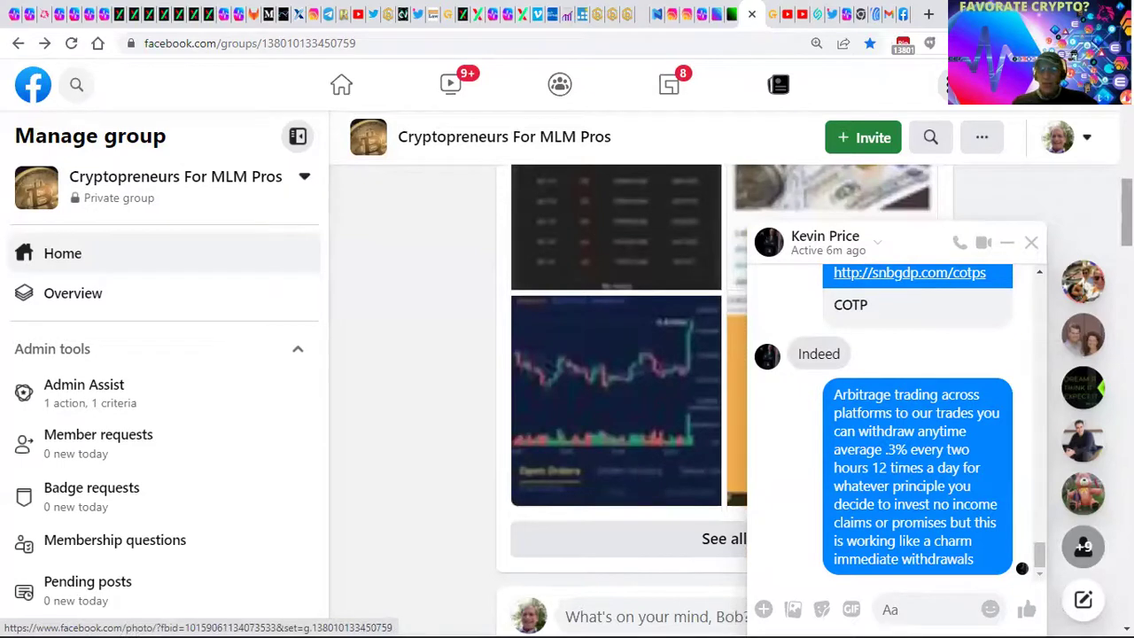
left_click(1032, 244)
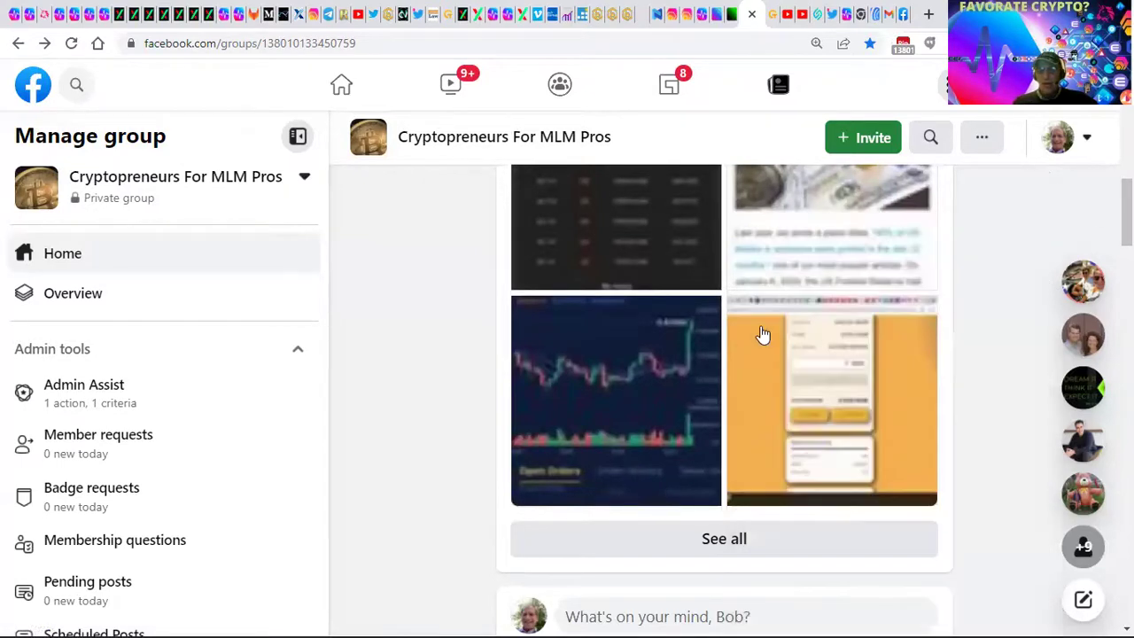
View the income statistics photo from the group's Recent media, then close it
scroll(691, 348, "up", 1)
scroll(691, 348, "up", 1)
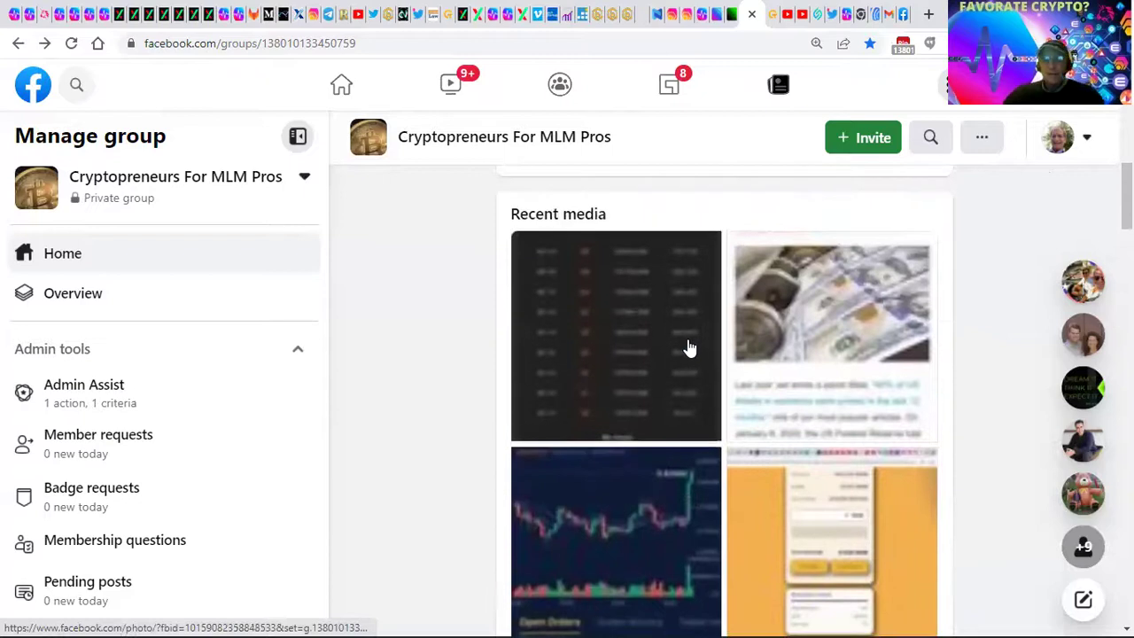
left_click(663, 349)
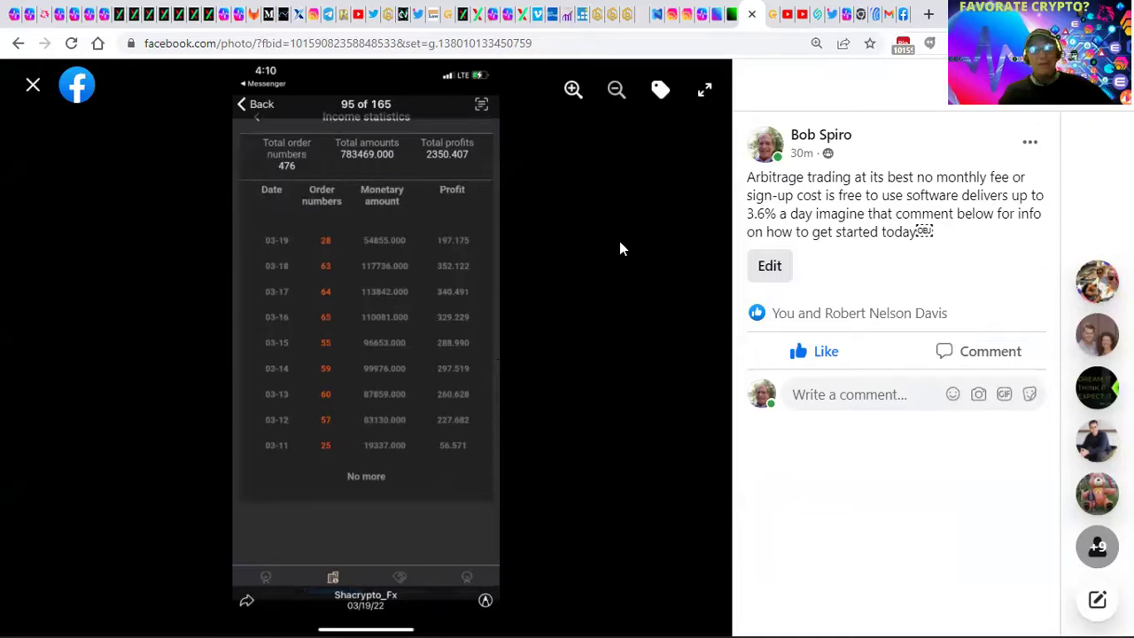
mouse_move(366, 345)
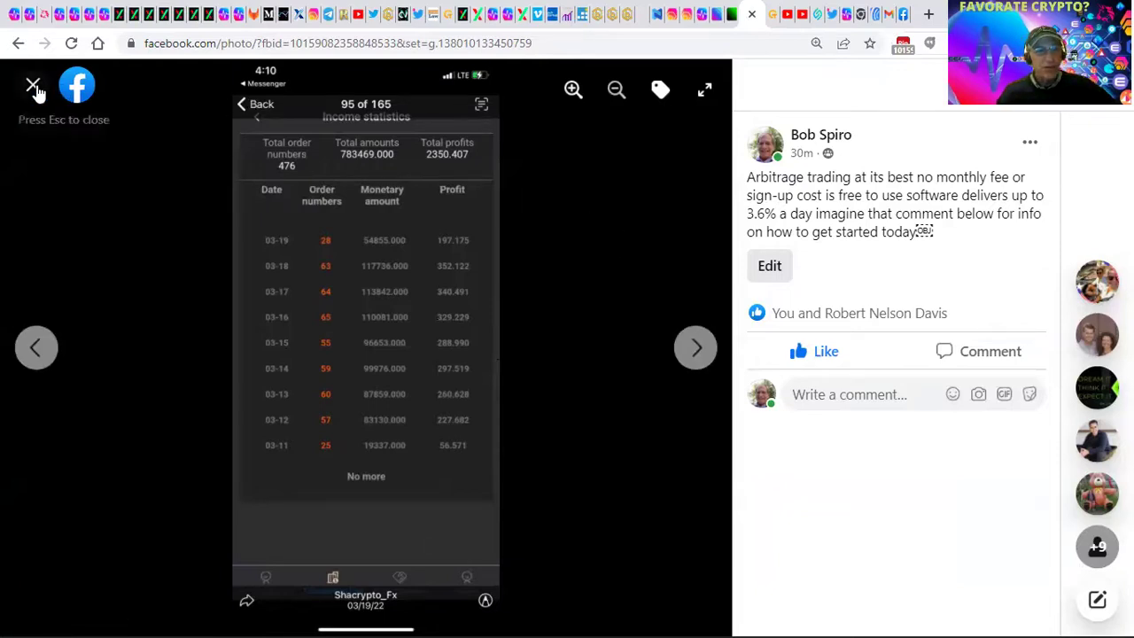
left_click(33, 87)
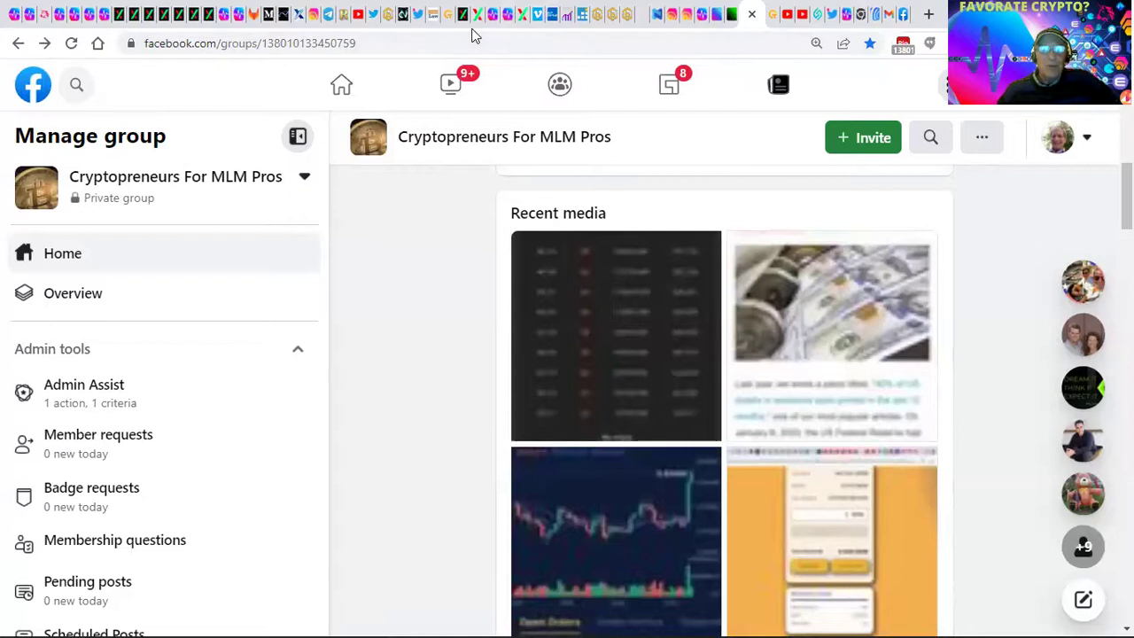
Reload the COTPS transaction hall, dismiss the translation offer, and check the 158.515 wallet balance
left_click(776, 18)
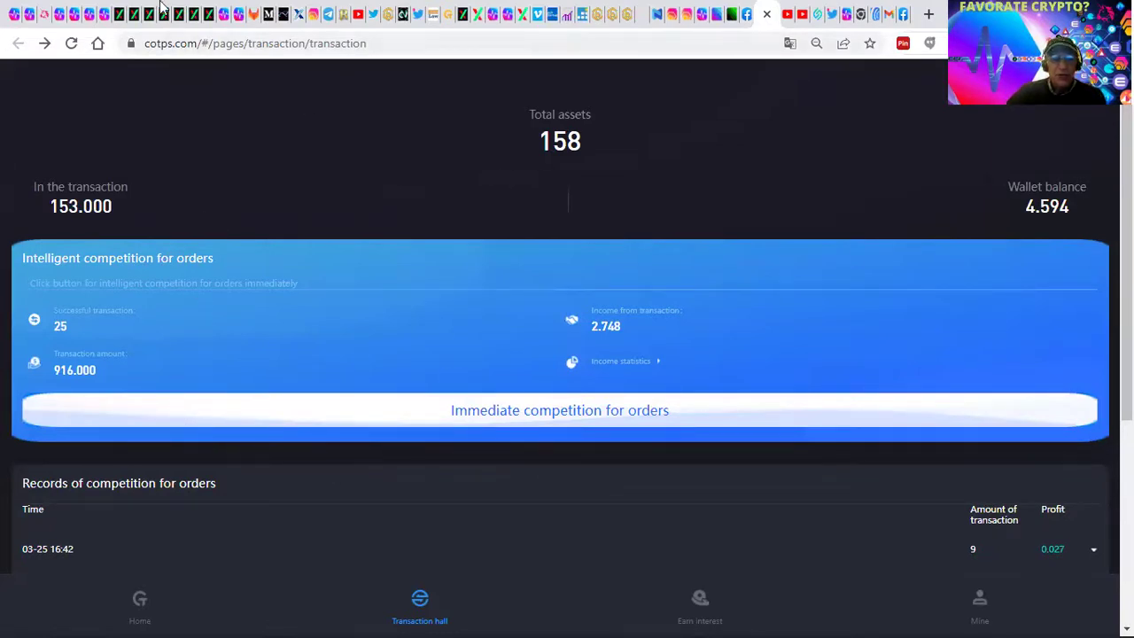
left_click(72, 44)
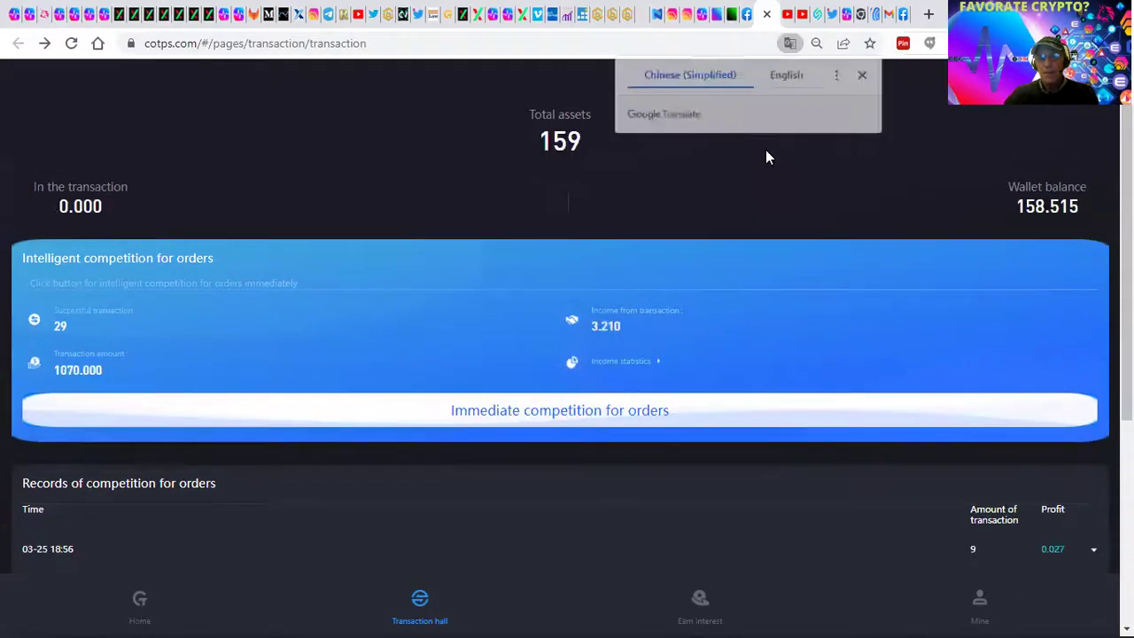
left_click(765, 150)
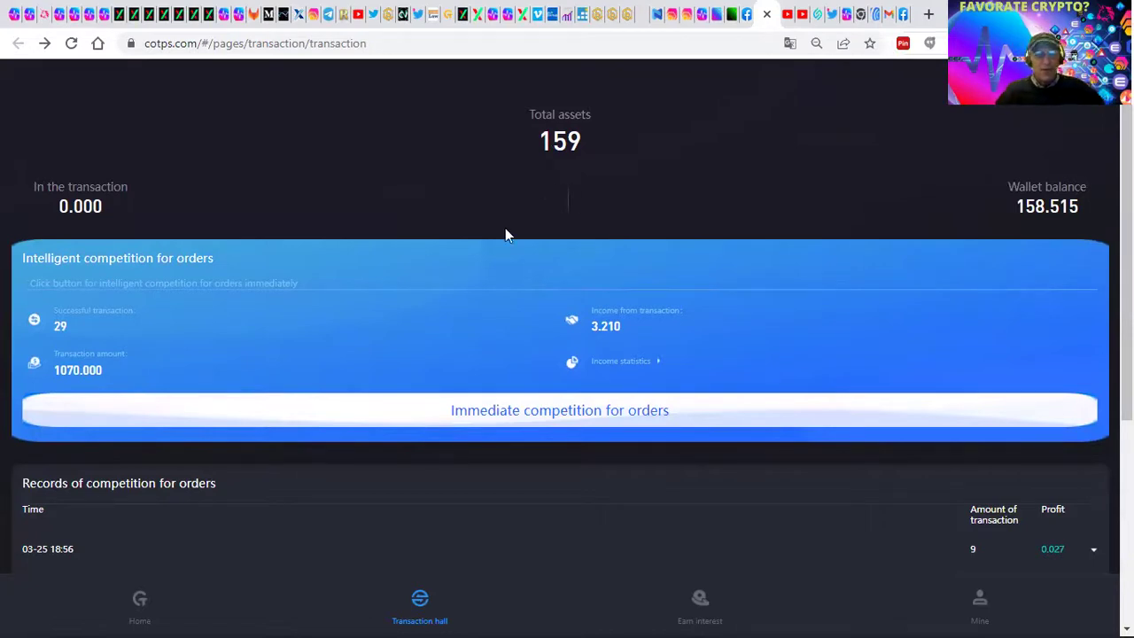
scroll(509, 249, "down", 1)
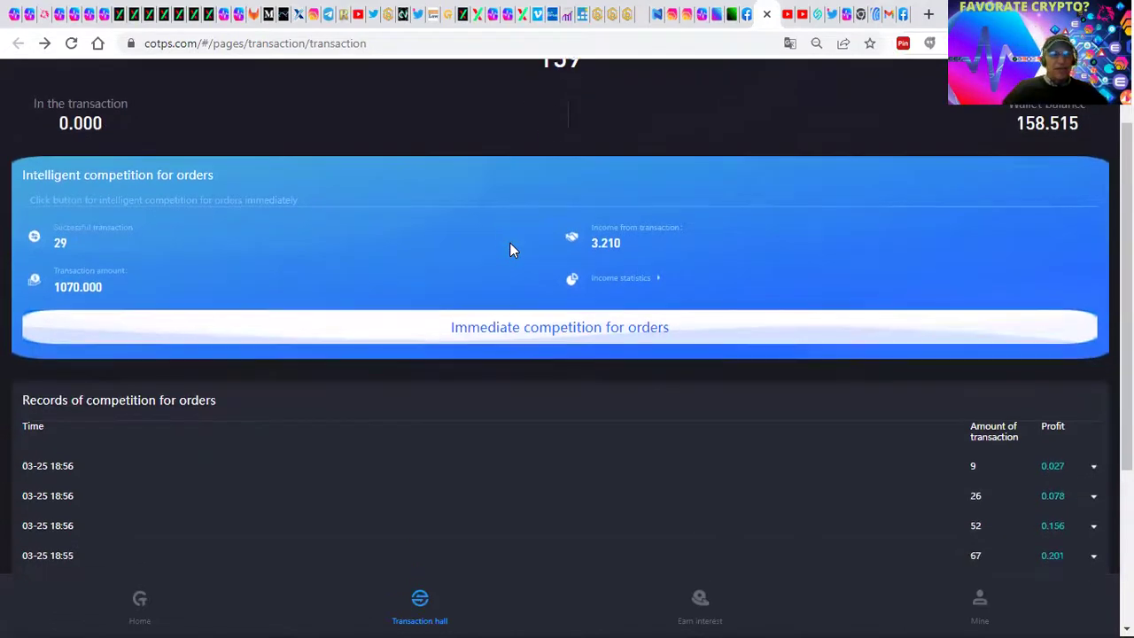
left_click(569, 280)
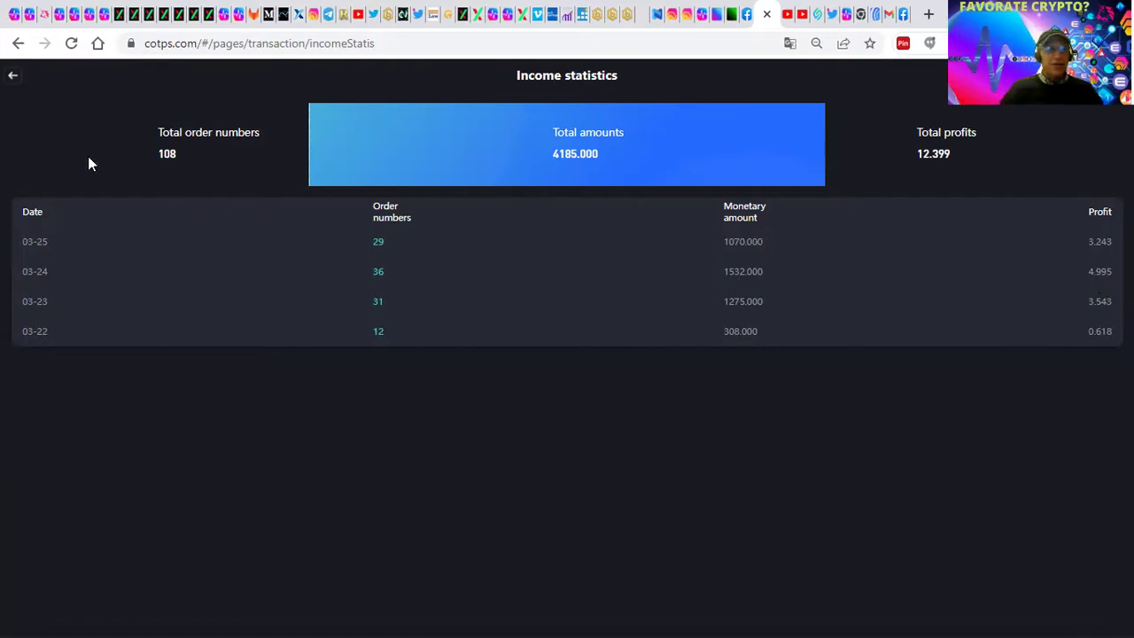
left_click(11, 77)
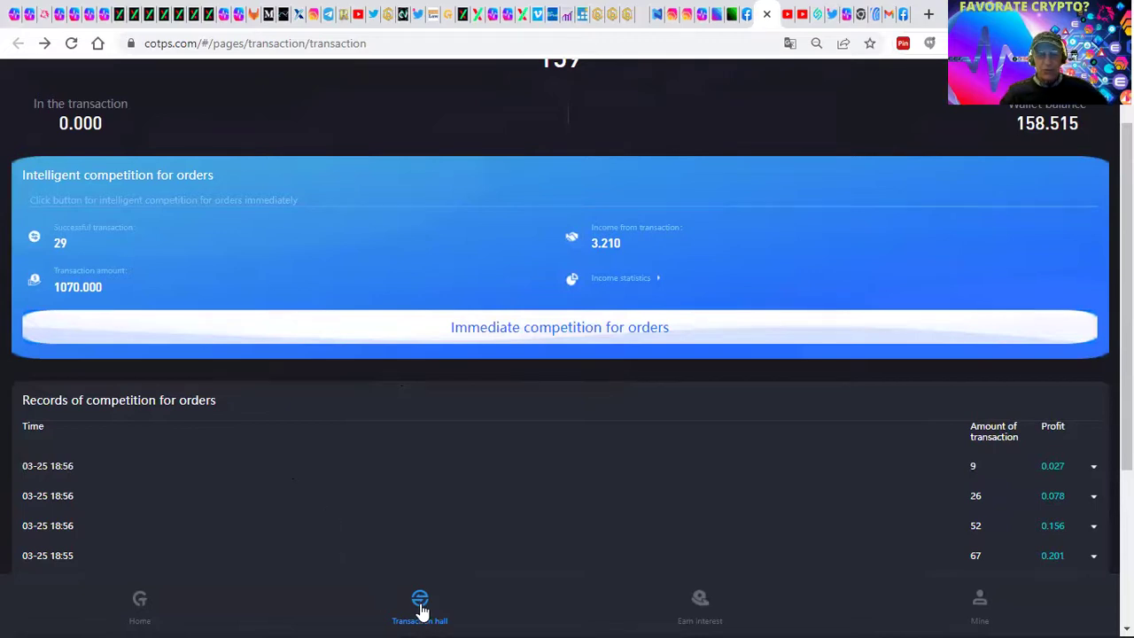
Compete for and sell a 64 USDT order, earning 0.192 profit
scroll(421, 609, "down", 2)
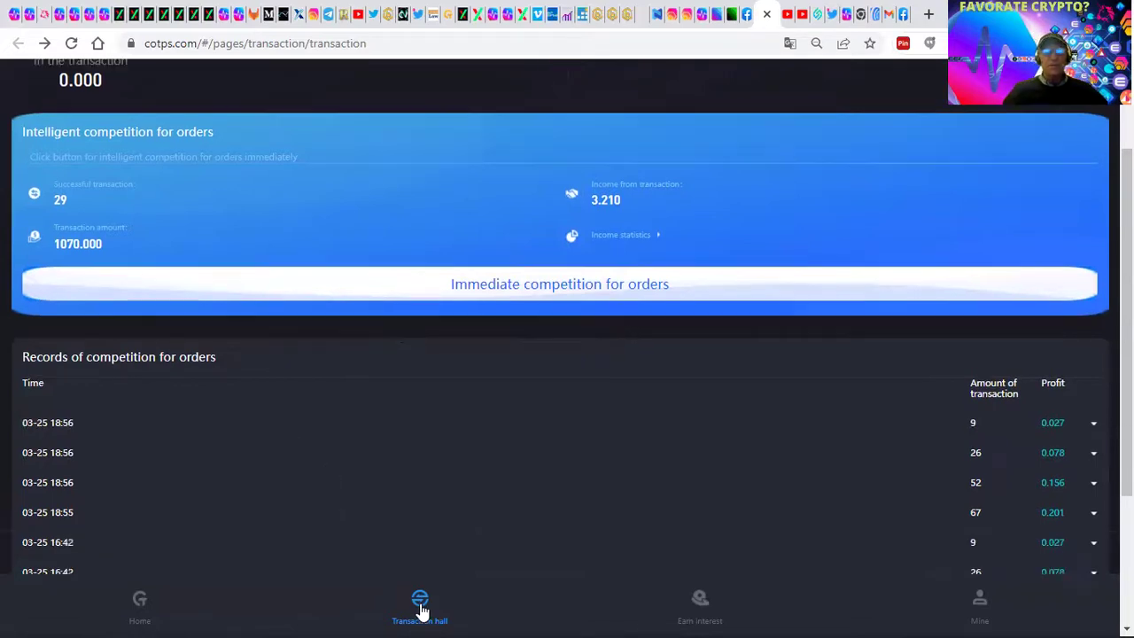
scroll(456, 324, "up", 1)
scroll(457, 323, "up", 1)
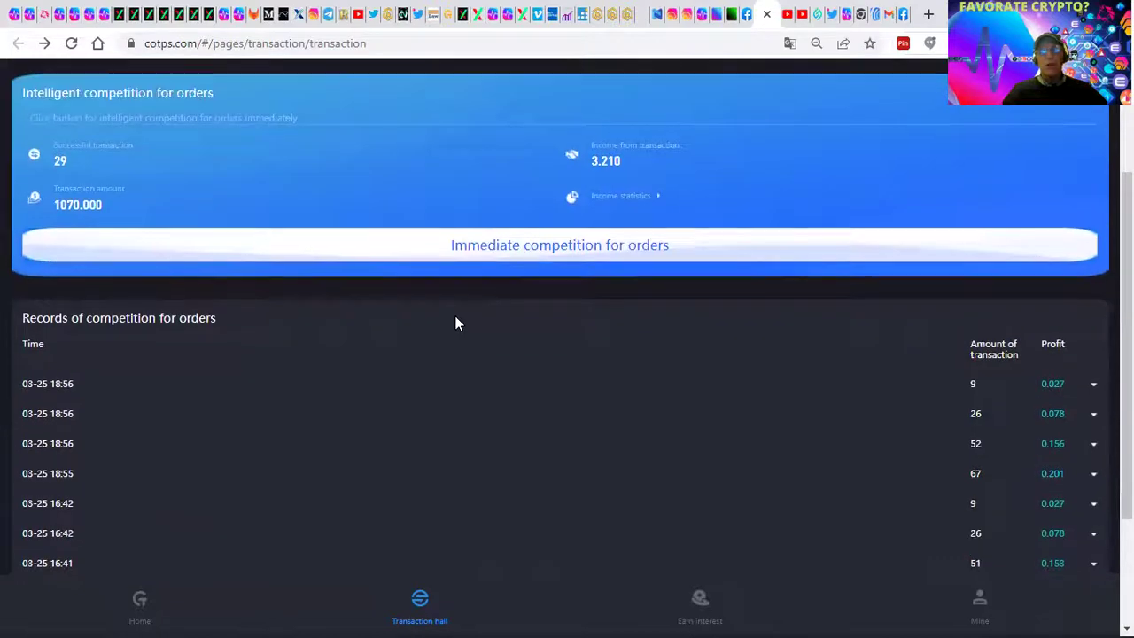
scroll(456, 337, "up", 2)
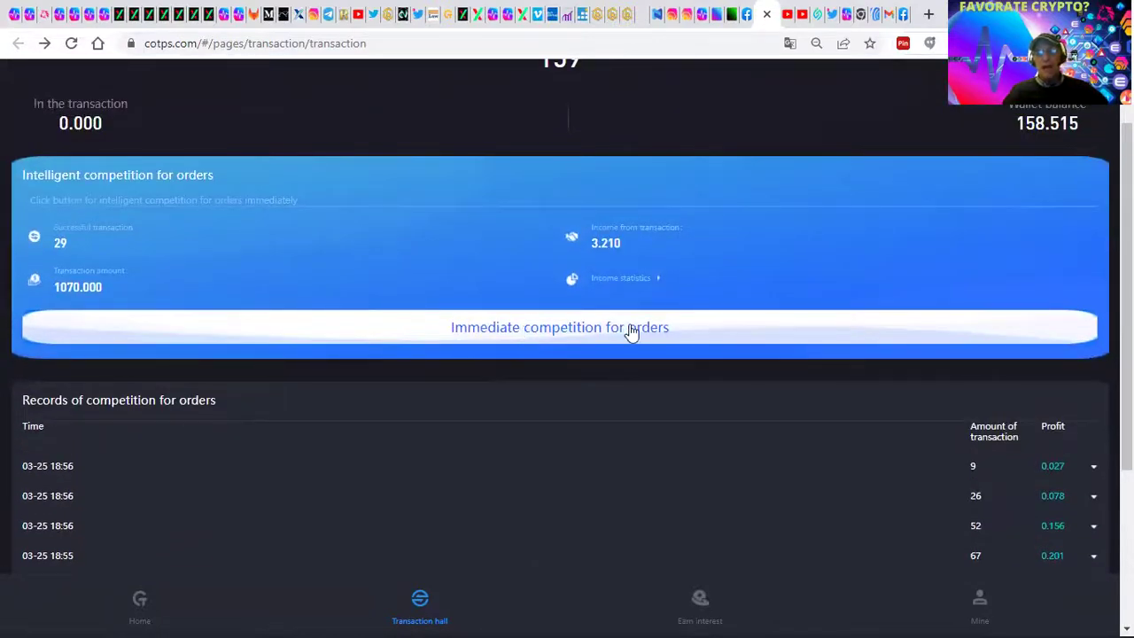
left_click(568, 340)
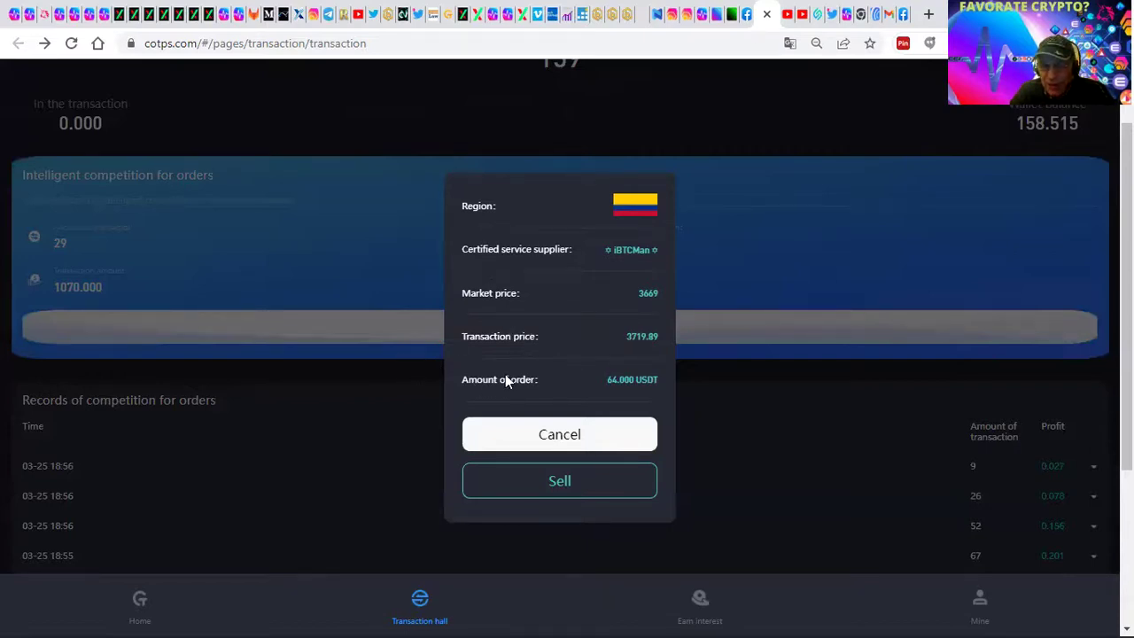
left_click(556, 490)
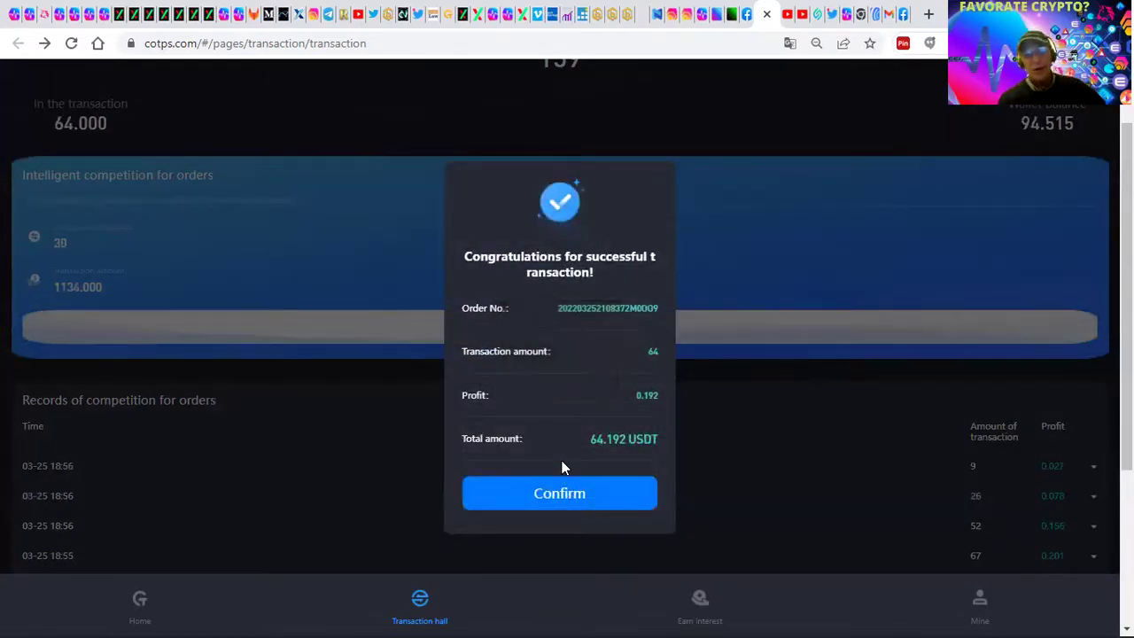
left_click(550, 499)
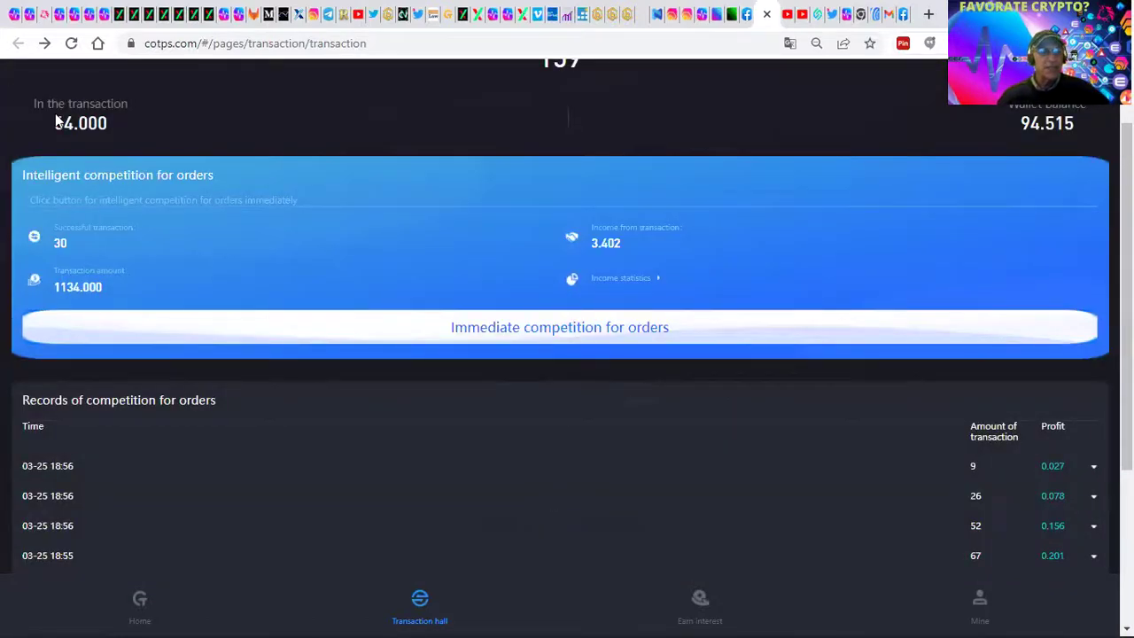
Sell two more orders of 52 and 27 USDT, reaching 32 successful transactions
left_click(630, 348)
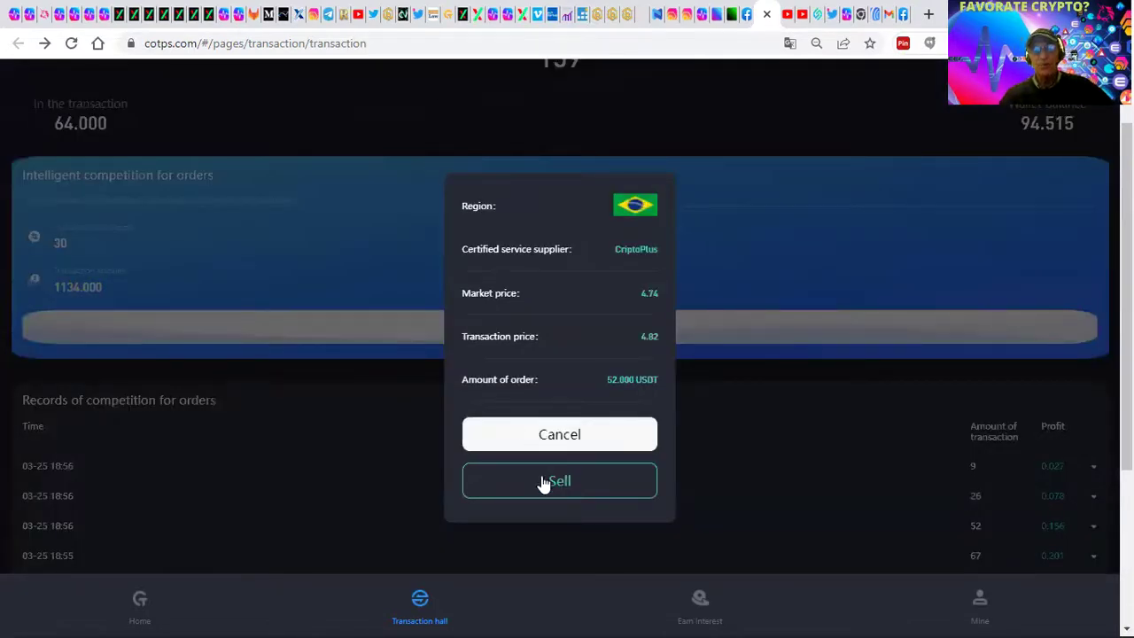
left_click(551, 487)
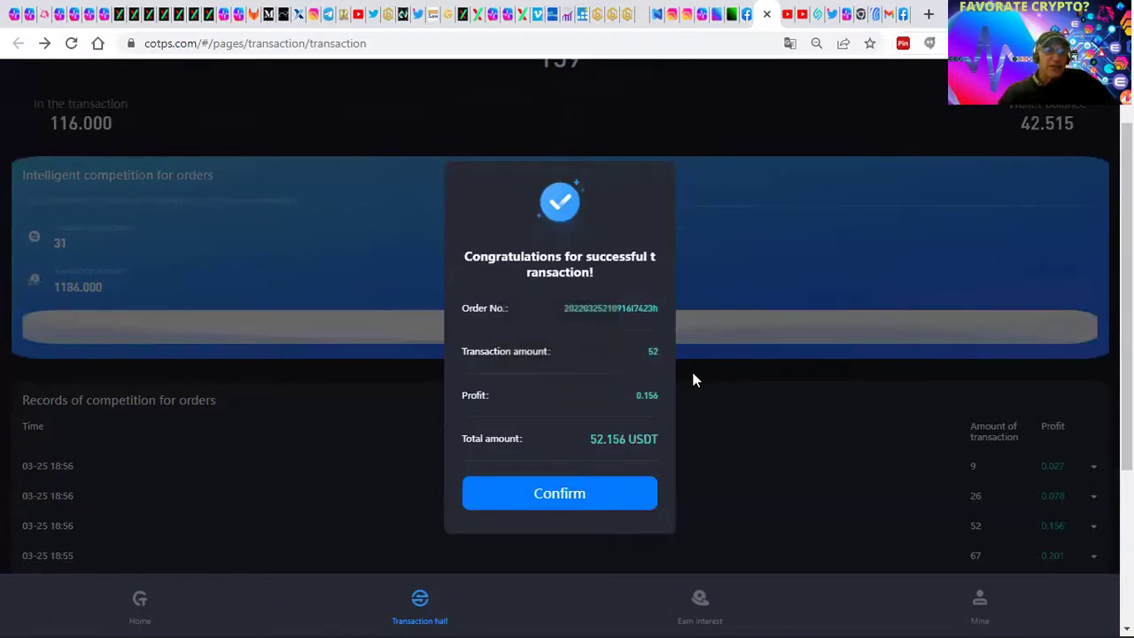
left_click(553, 506)
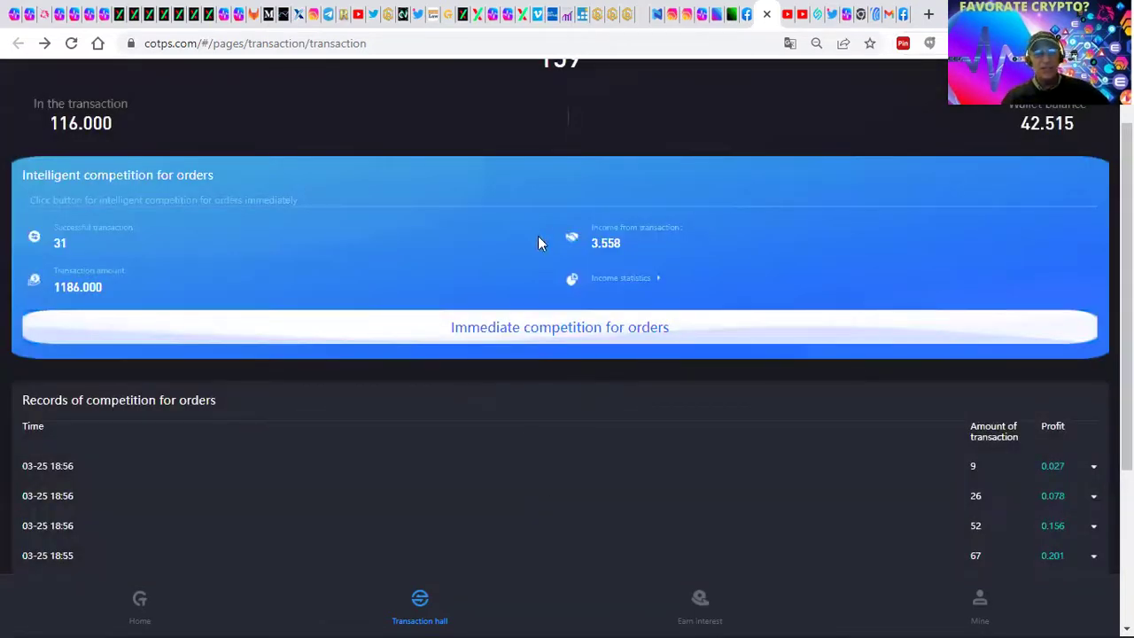
left_click(572, 342)
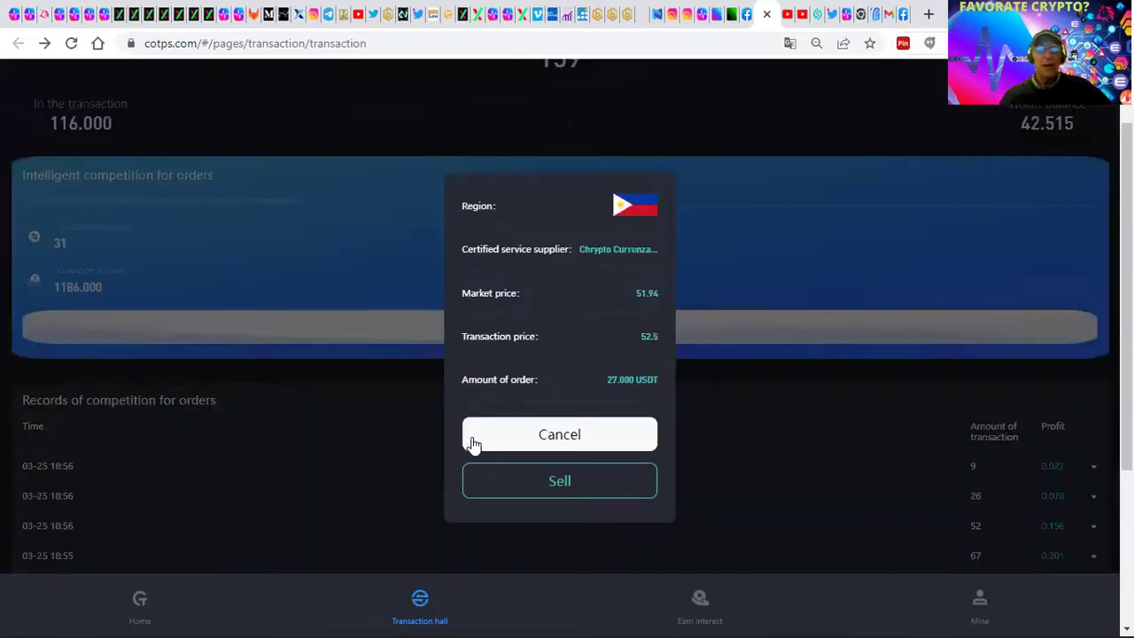
left_click(550, 490)
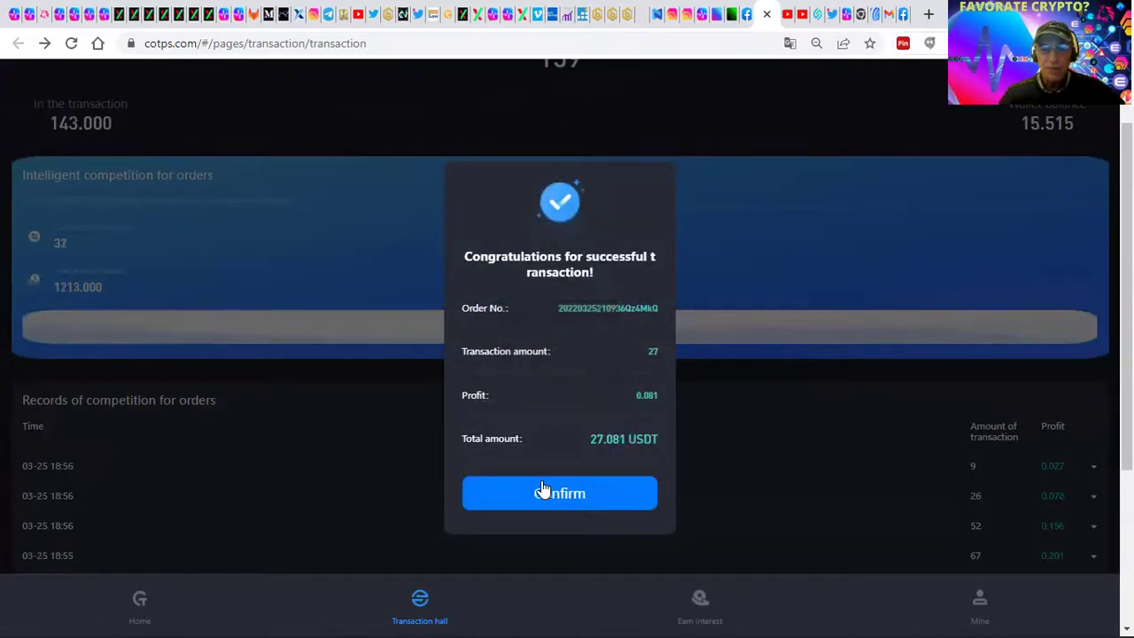
left_click(540, 490)
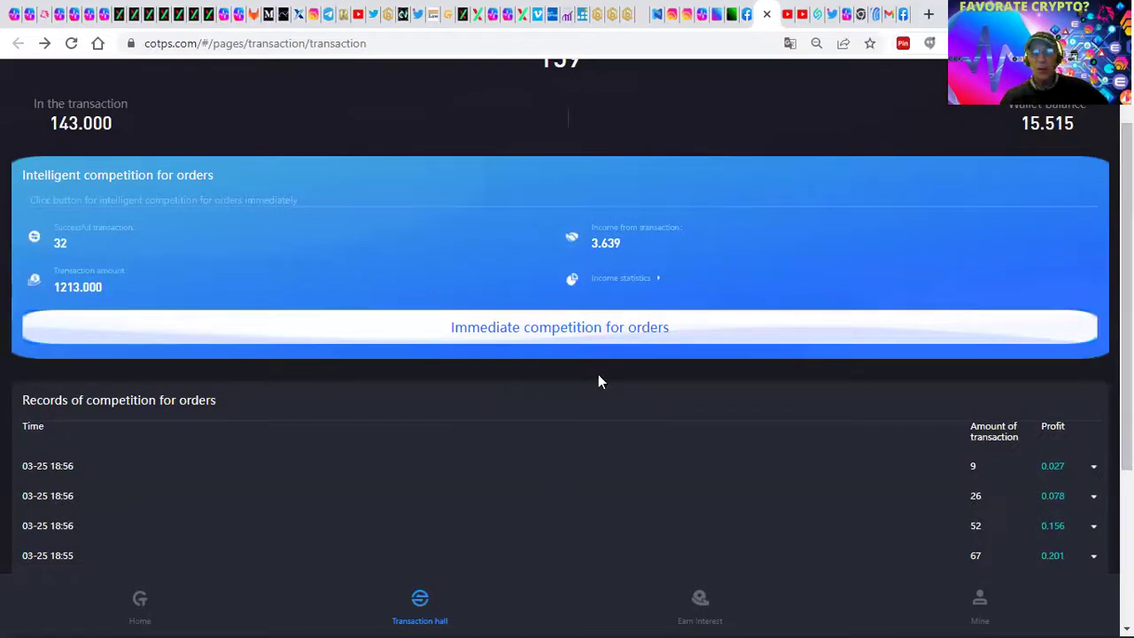
Sell an 11 USDT order for 0.033 profit, leaving 4.515 USDT in the wallet
left_click(577, 337)
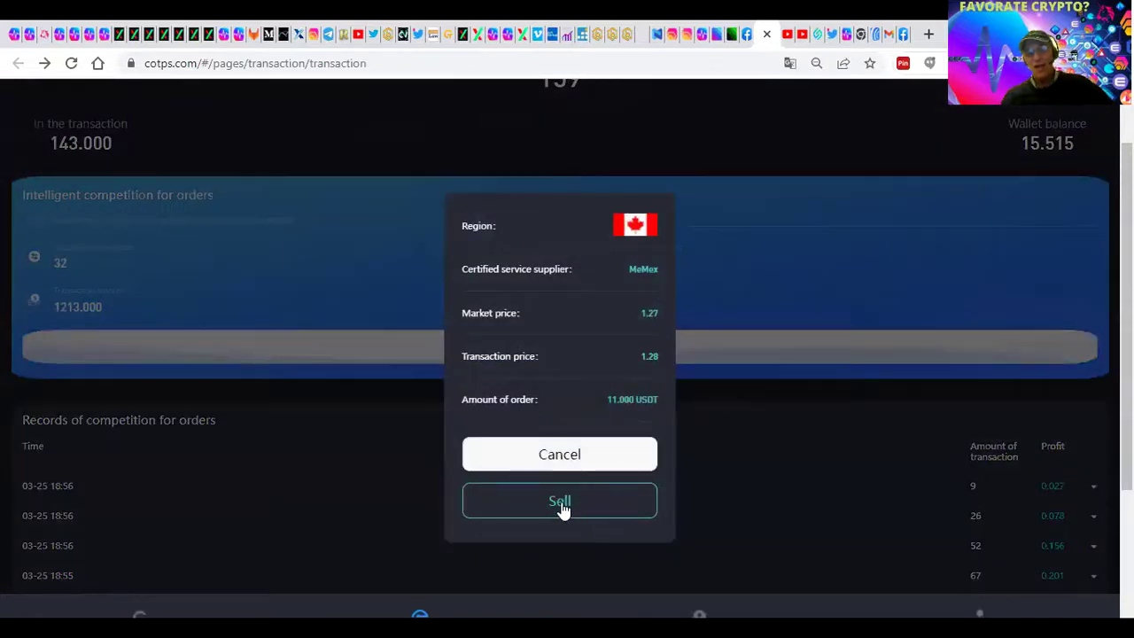
left_click(560, 503)
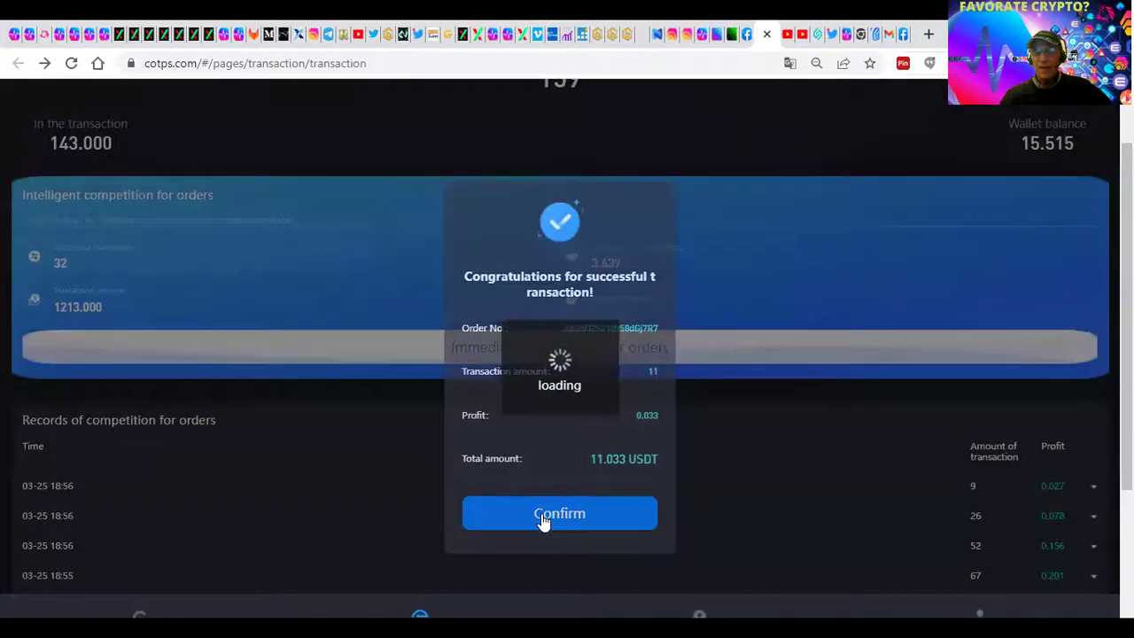
left_click(541, 517)
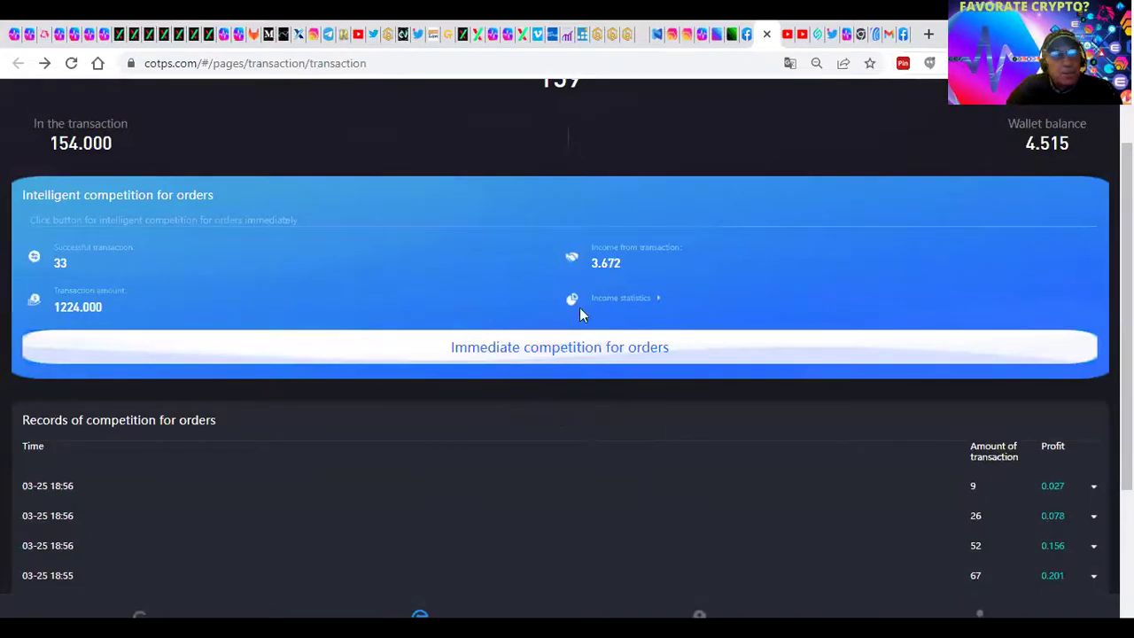
left_click(541, 358)
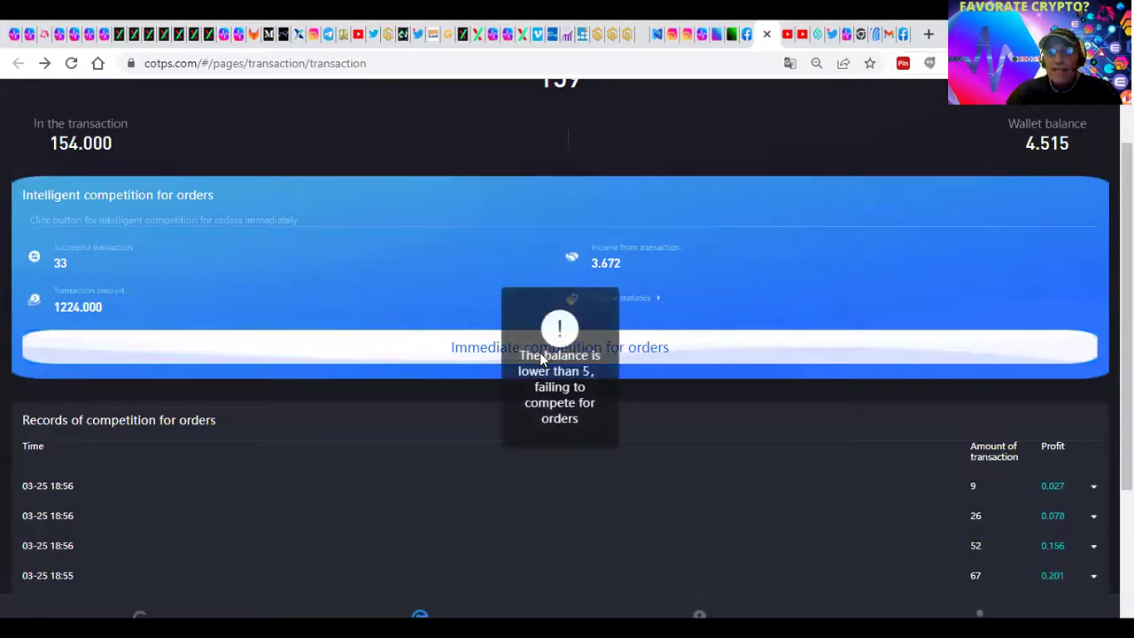